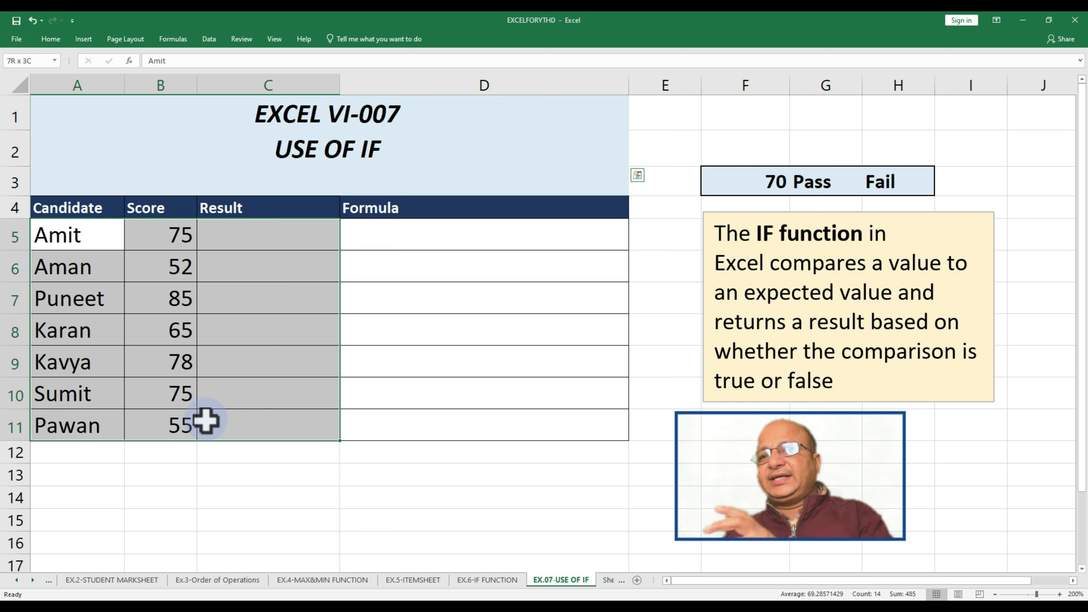
pyautogui.moveTo(160, 241); pyautogui.dragTo(170, 422)
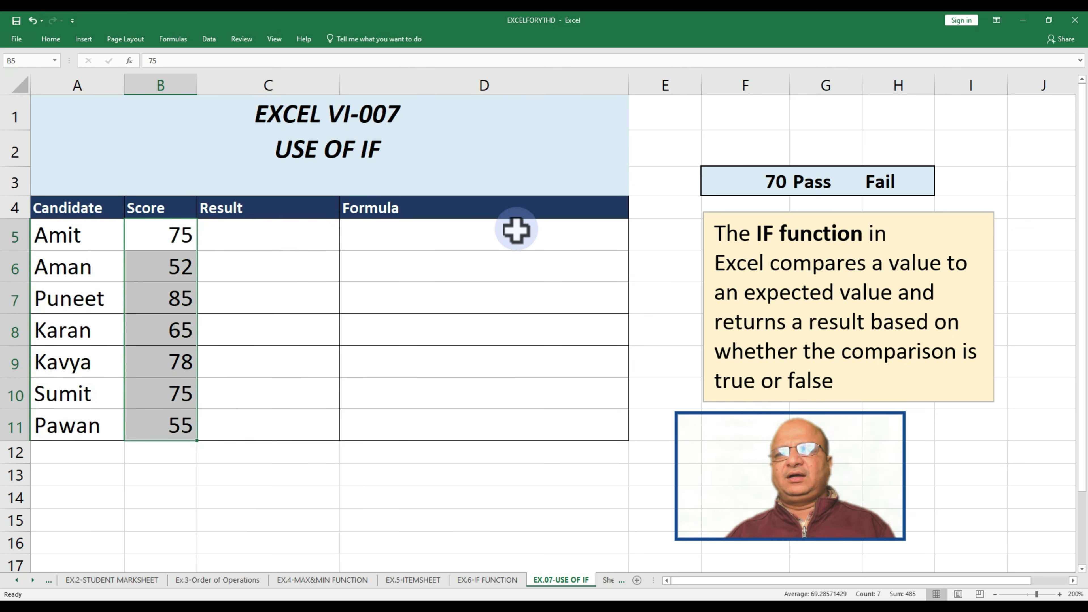
pyautogui.click(746, 179)
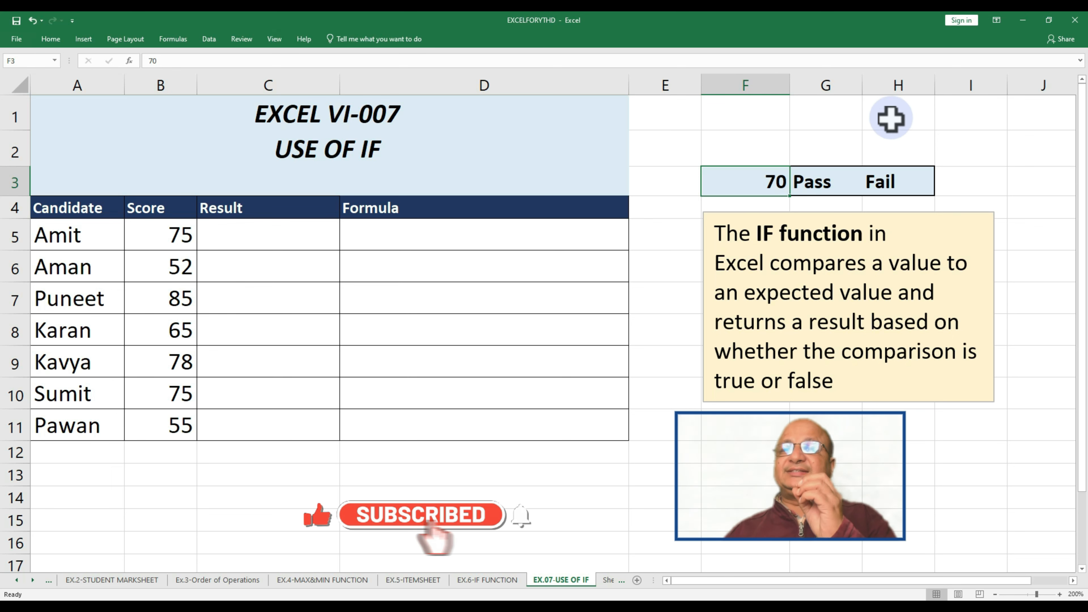
# Step: Begin an IF formula in C5 that tests whether B5 is greater than or equal to the row-locked cutoff F$3
pyautogui.click(252, 238)
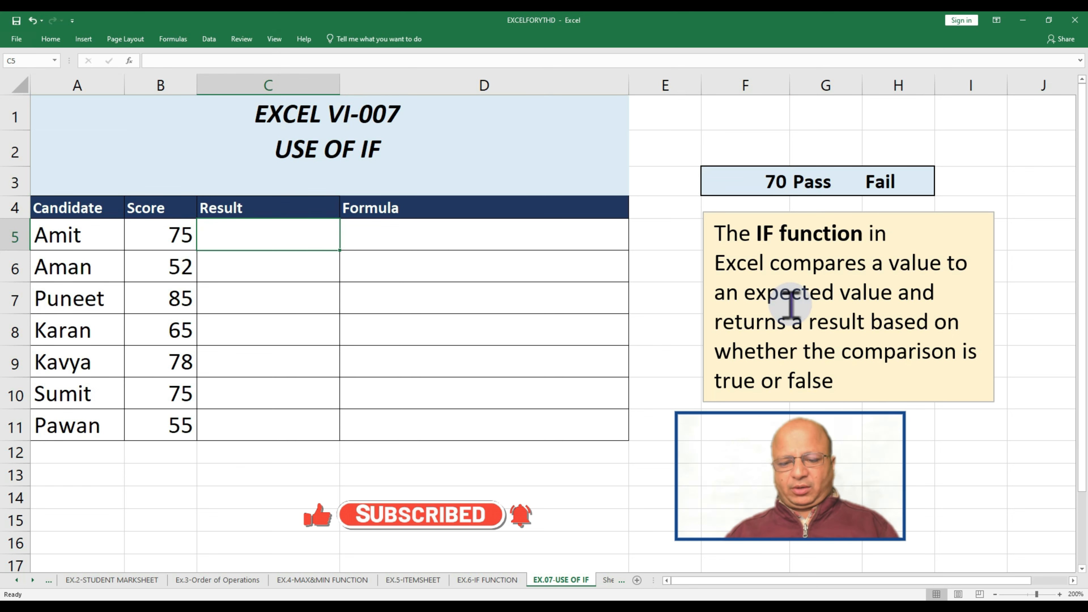
pyautogui.write('=if')
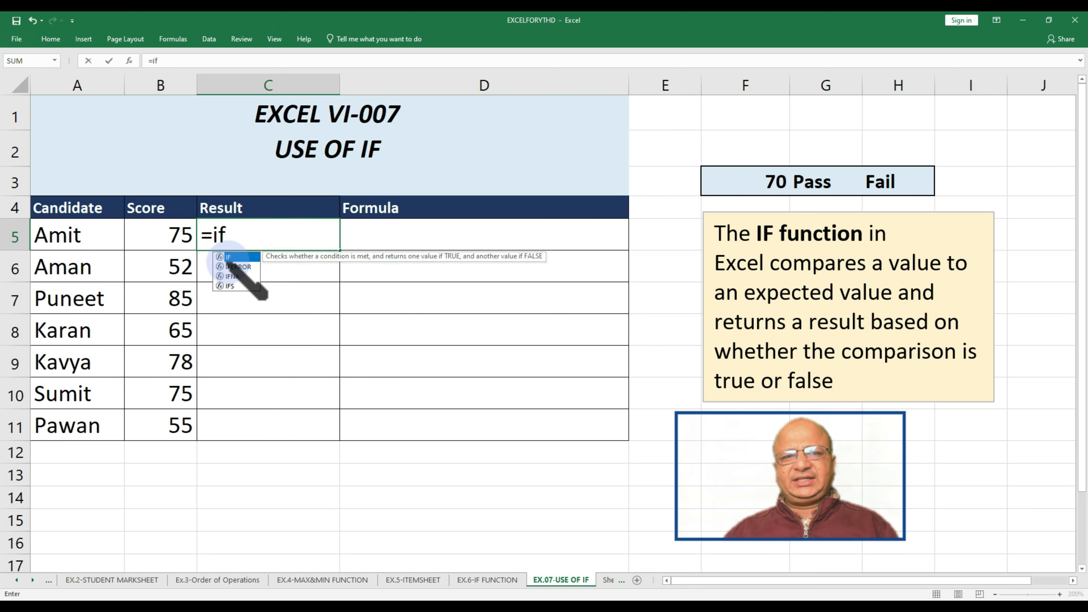
pyautogui.write('(')
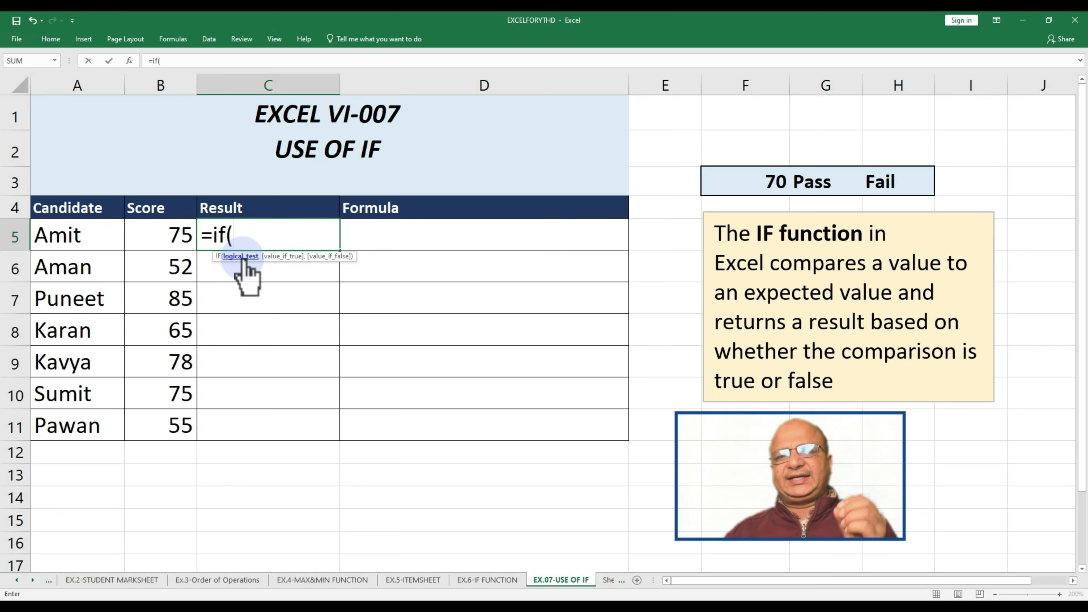
pyautogui.click(163, 227)
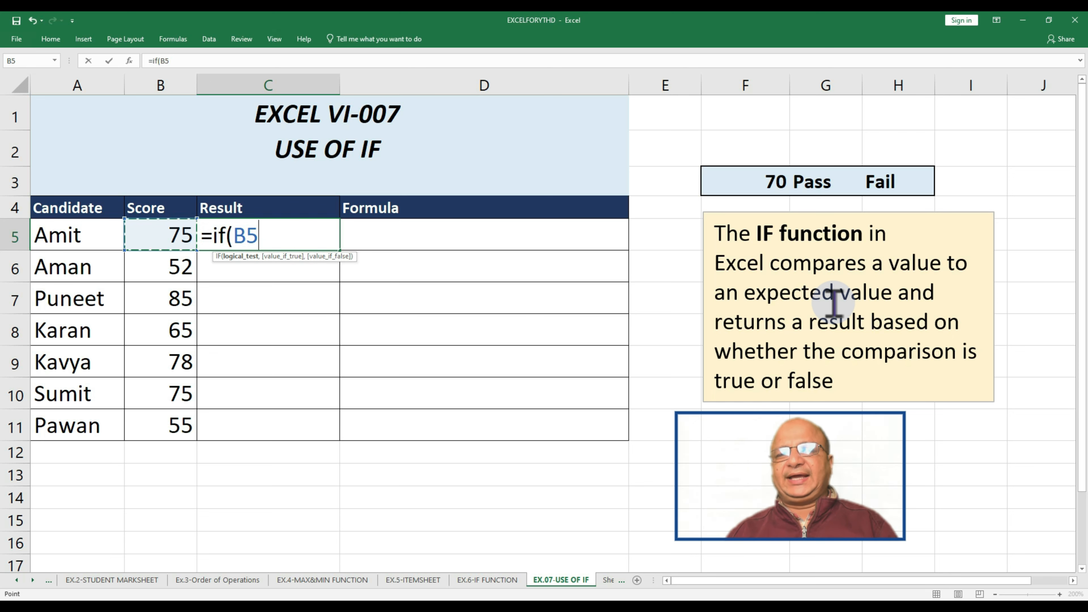
pyautogui.write('>=')
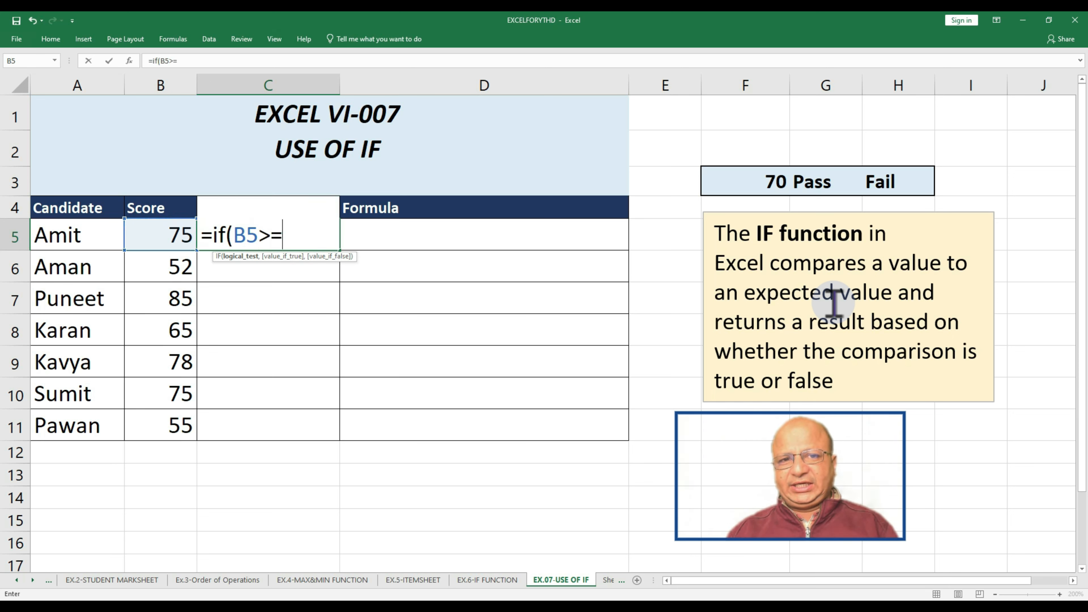
pyautogui.click(788, 191)
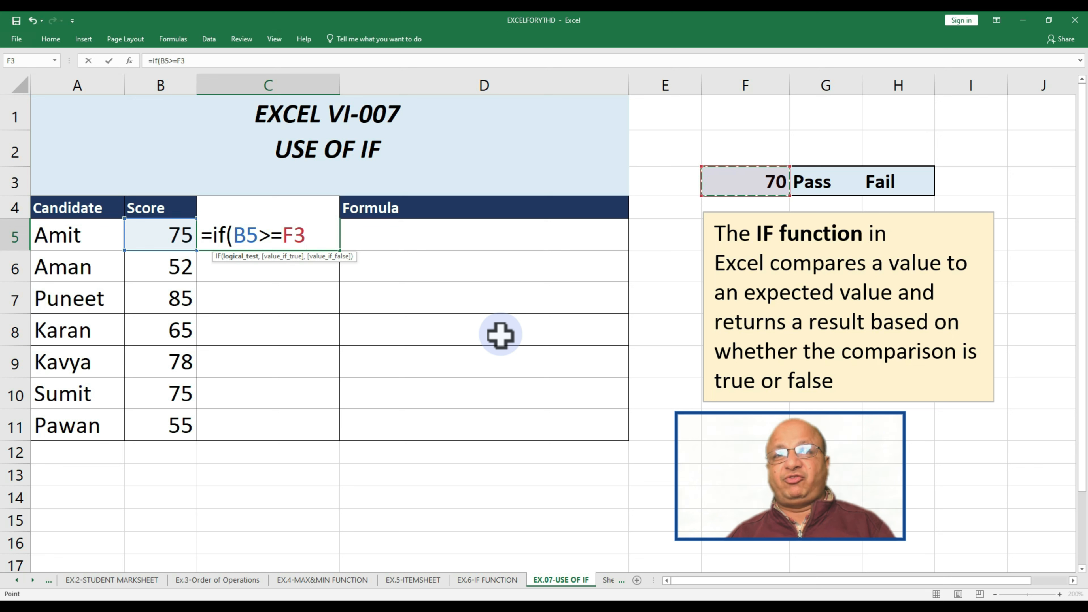
pyautogui.press('F4')
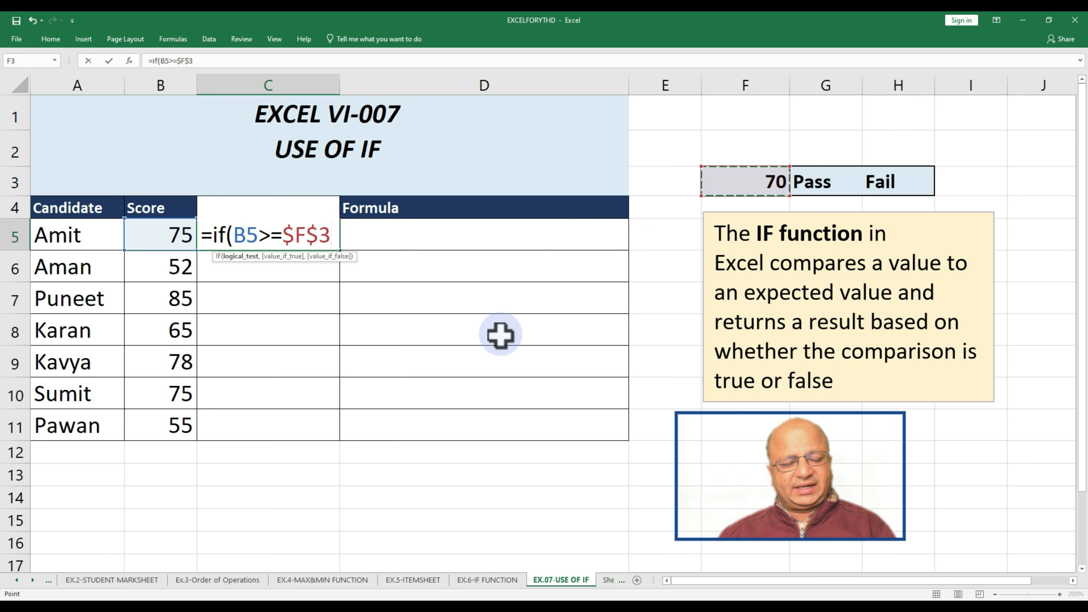
pyautogui.press('F4')
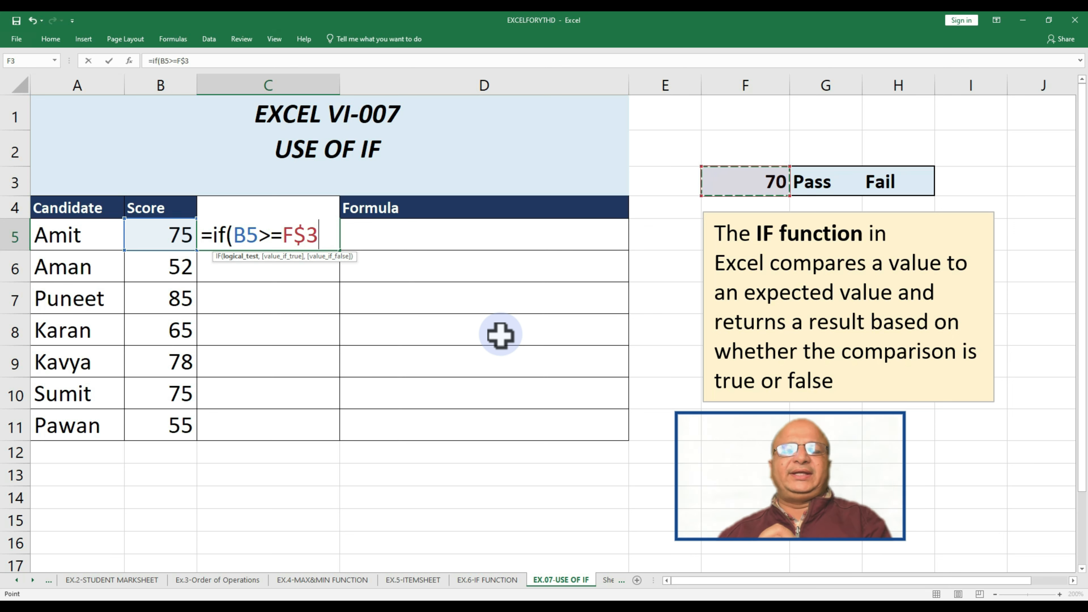
# Step: Complete the IF formula in C5 with G$3 as the true value and H$3 as the false value, both row-locked
pyautogui.write(',')
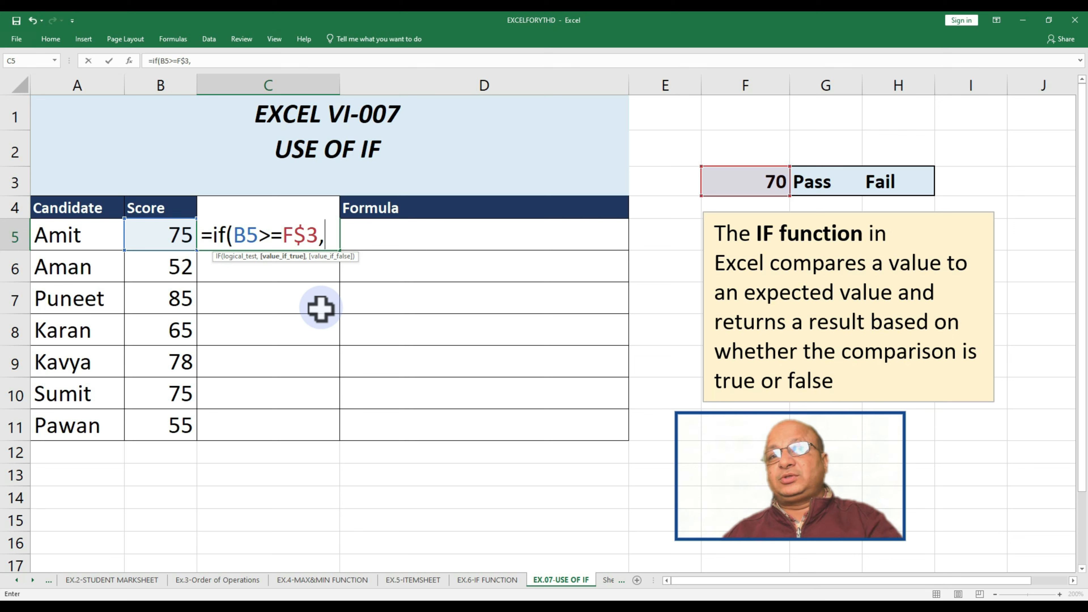
pyautogui.click(824, 184)
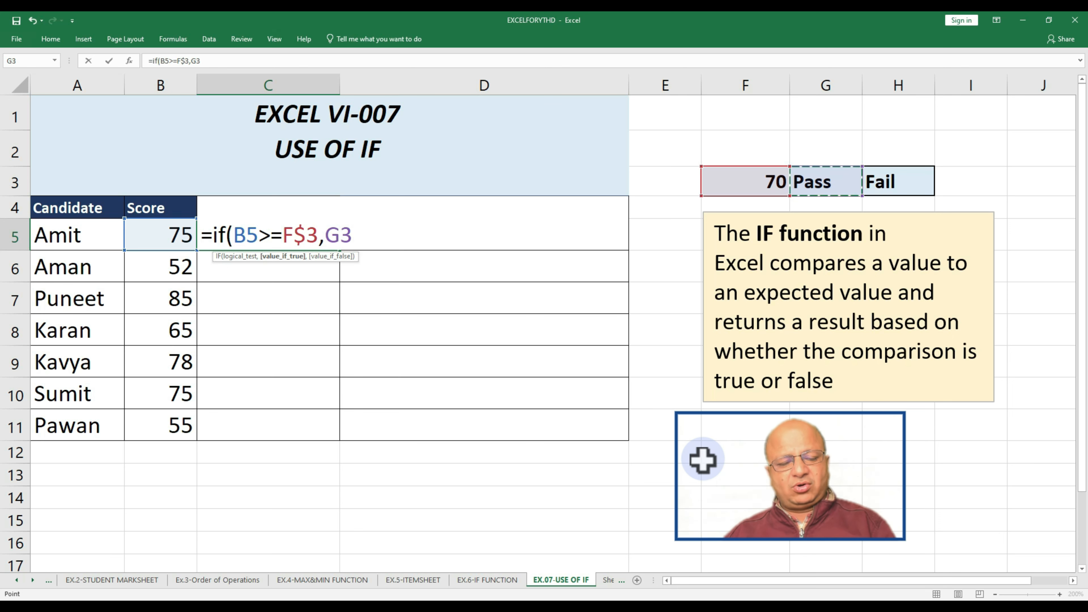
pyautogui.press('F4')
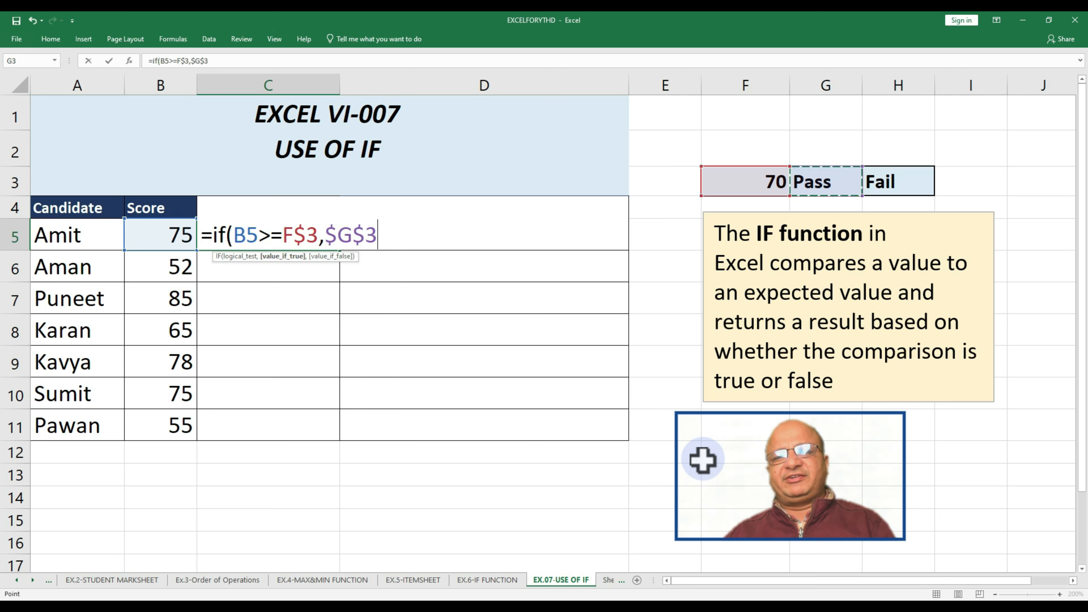
pyautogui.press('F4')
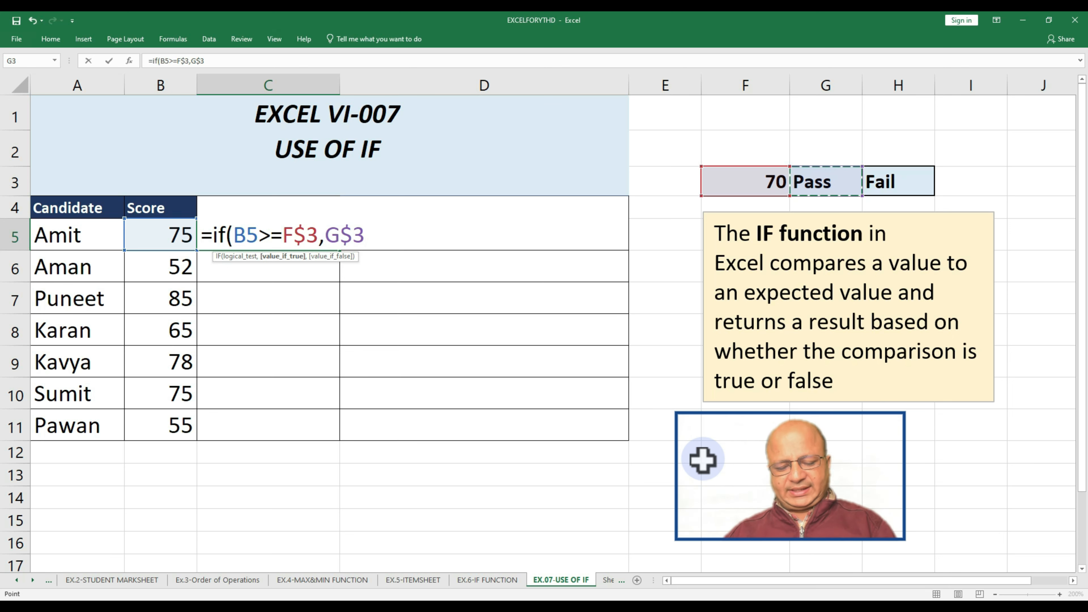
pyautogui.write(',')
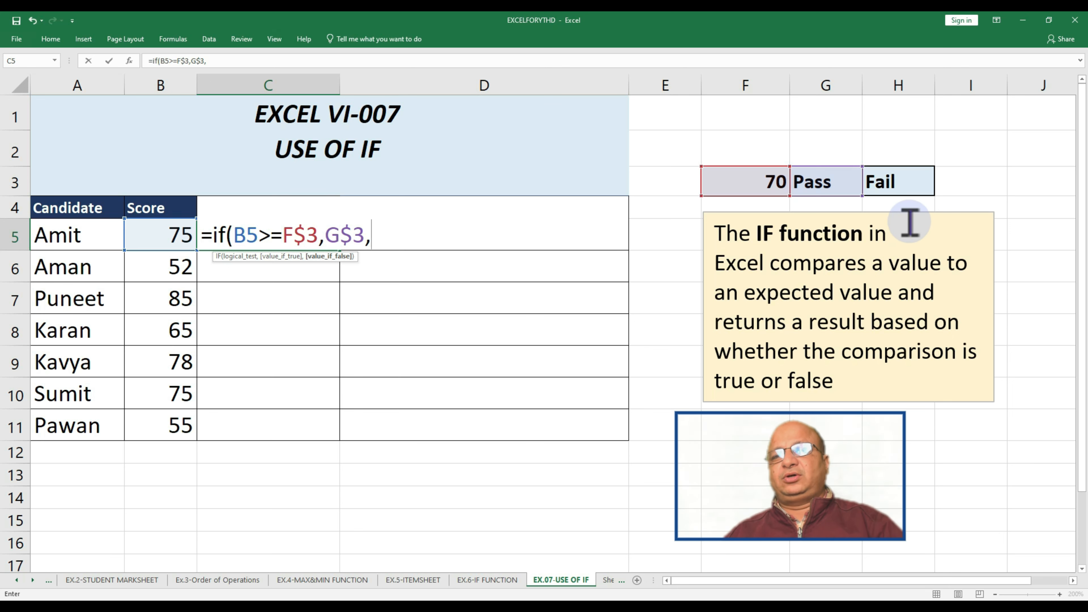
pyautogui.click(905, 182)
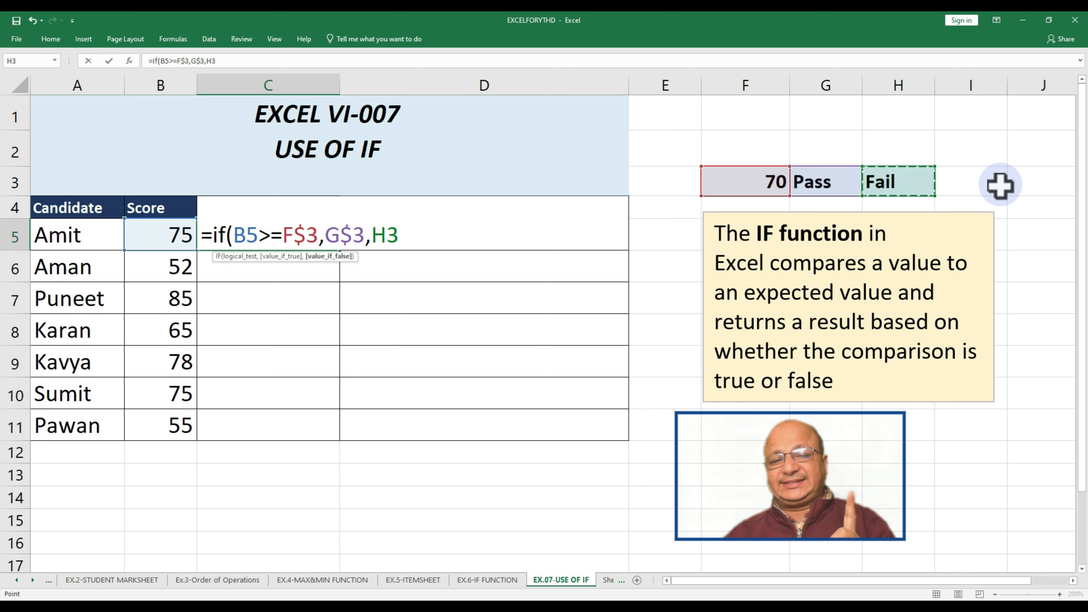
pyautogui.press('F4')
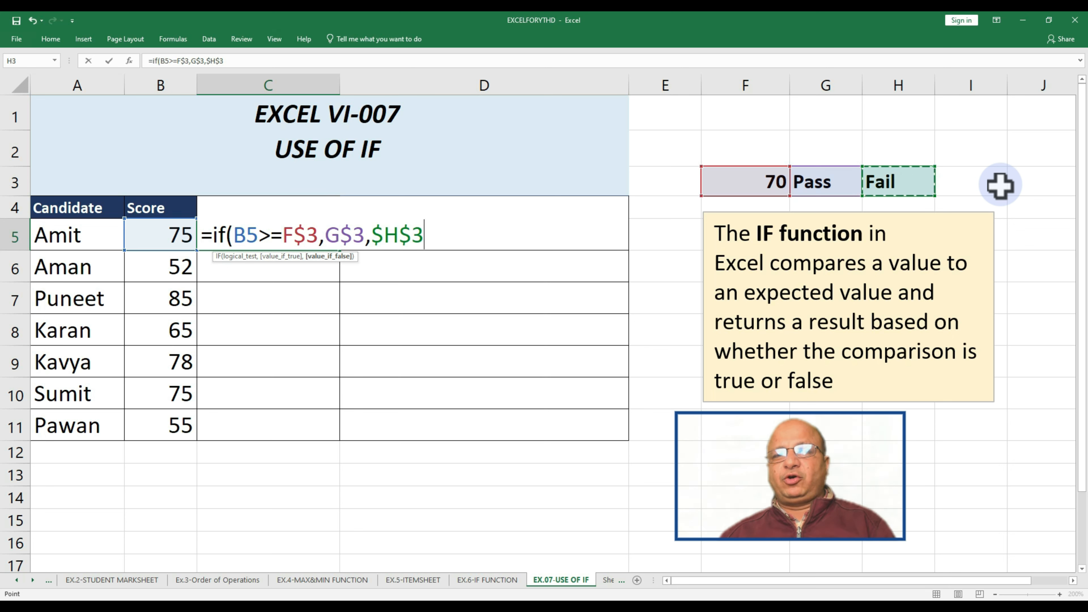
pyautogui.press('F4')
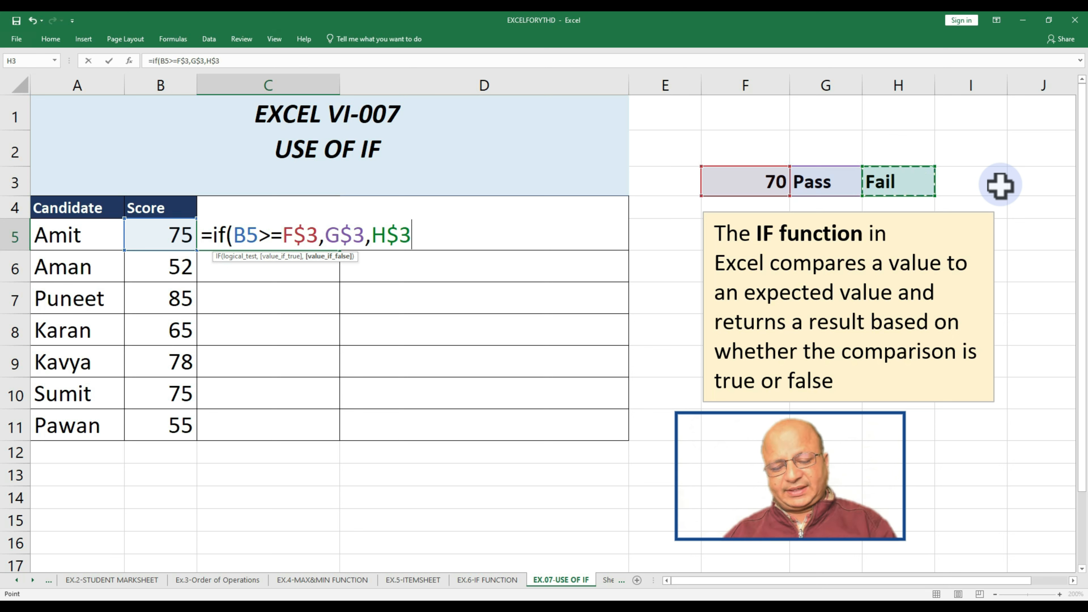
pyautogui.write(')')
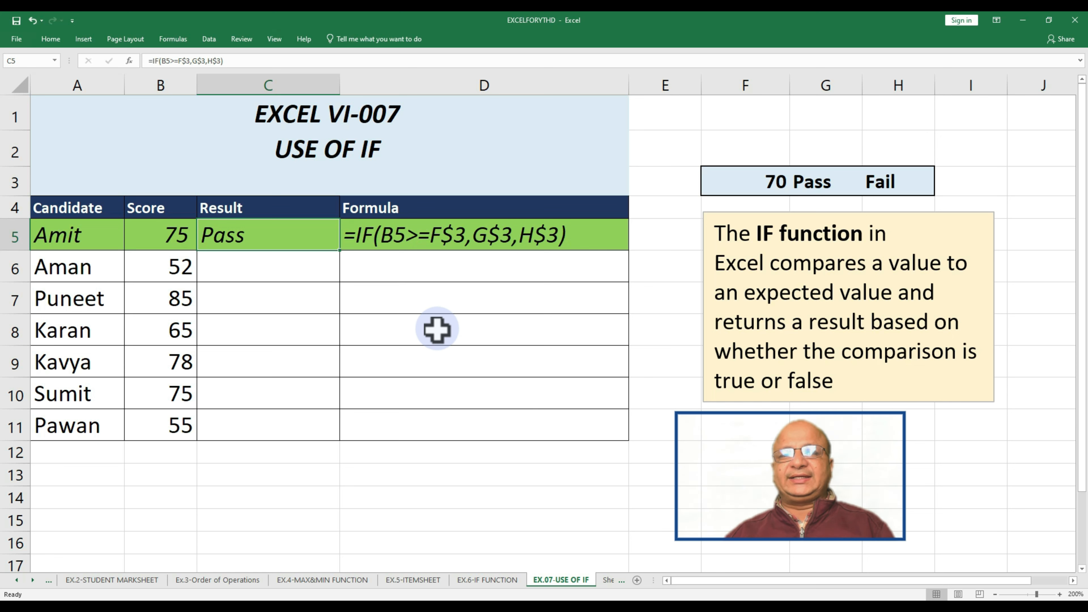
# Step: Fill the C5 formula down the Result column to C11 and inspect the cell references in C11
pyautogui.doubleClick(342, 251)
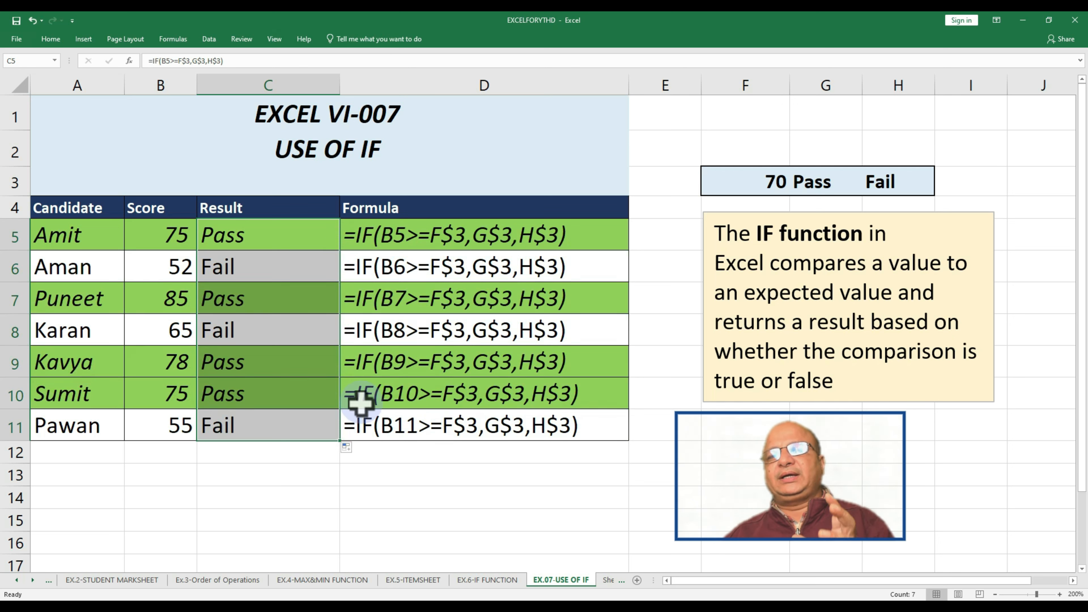
pyautogui.click(261, 432)
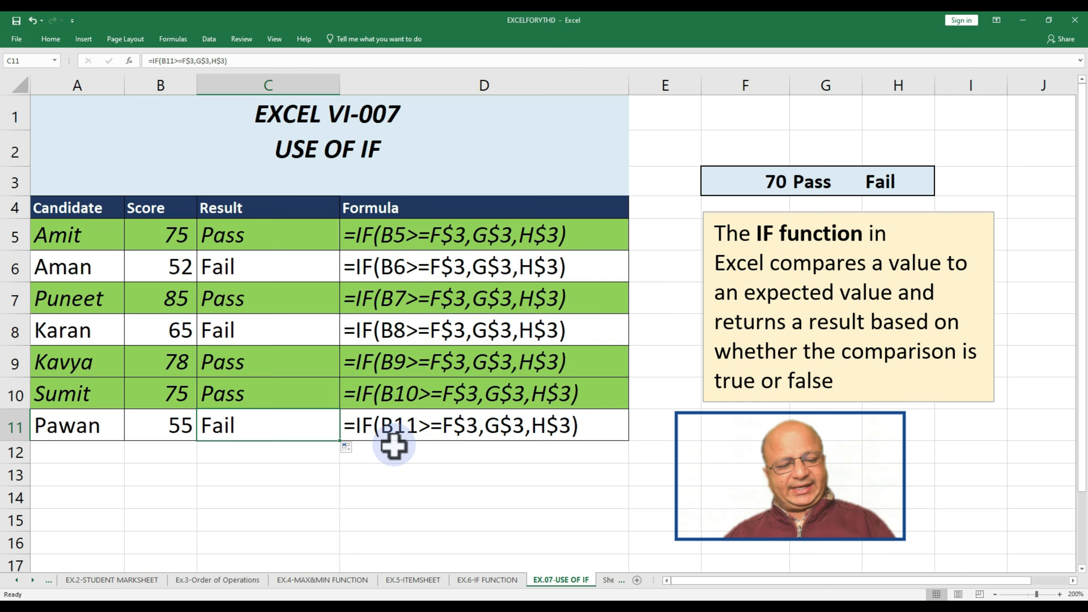
pyautogui.press('F2')
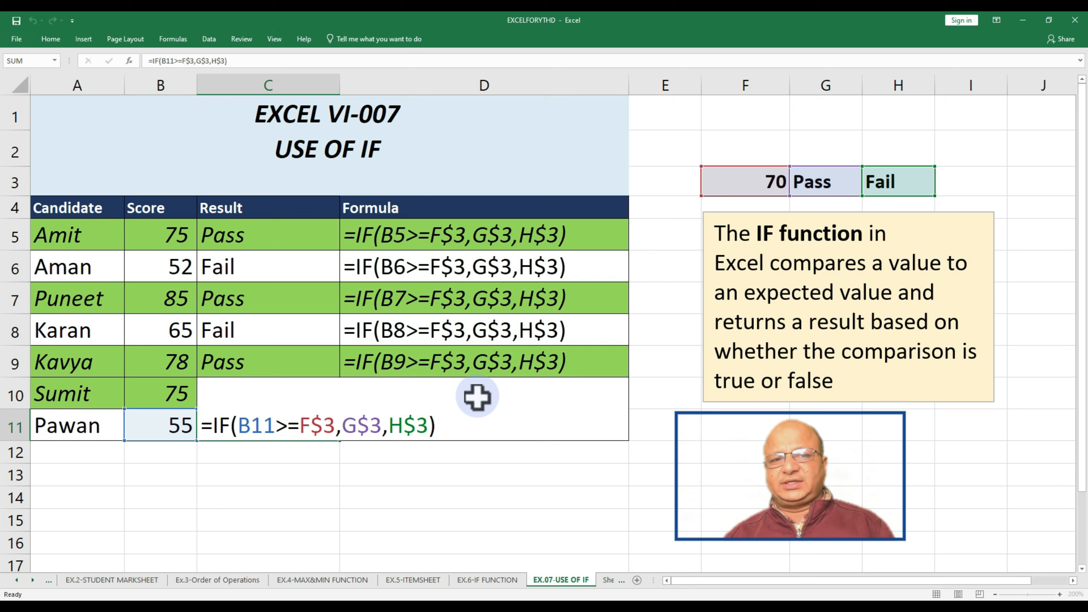
pyautogui.hotkey('ctrl', 'Return')
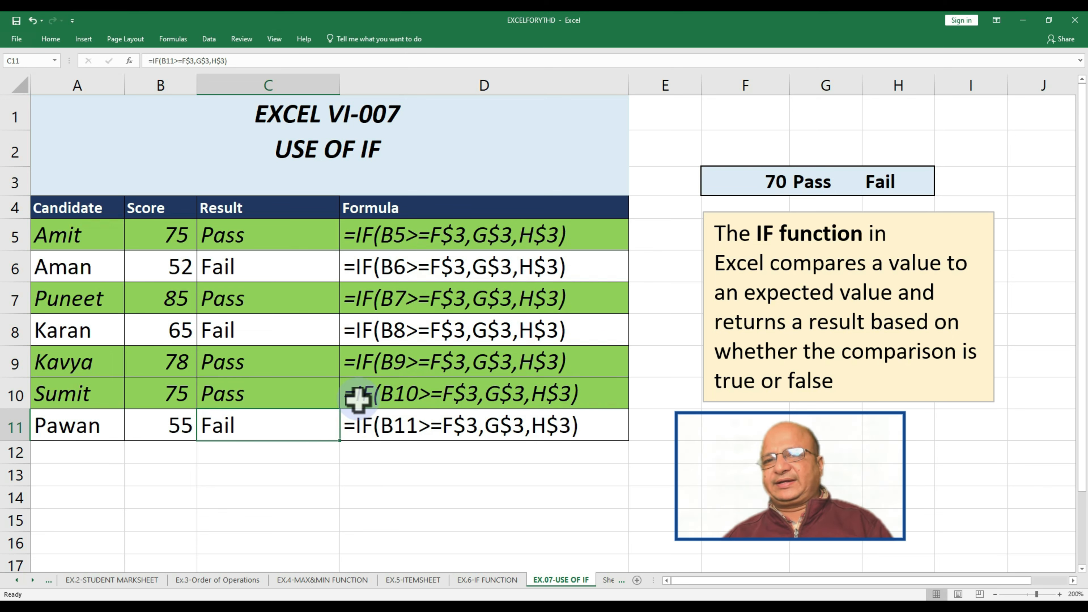
# Step: Replace the result labels with "Eligible" in G3 and "Not Eligible" in H3
pyautogui.click(814, 182)
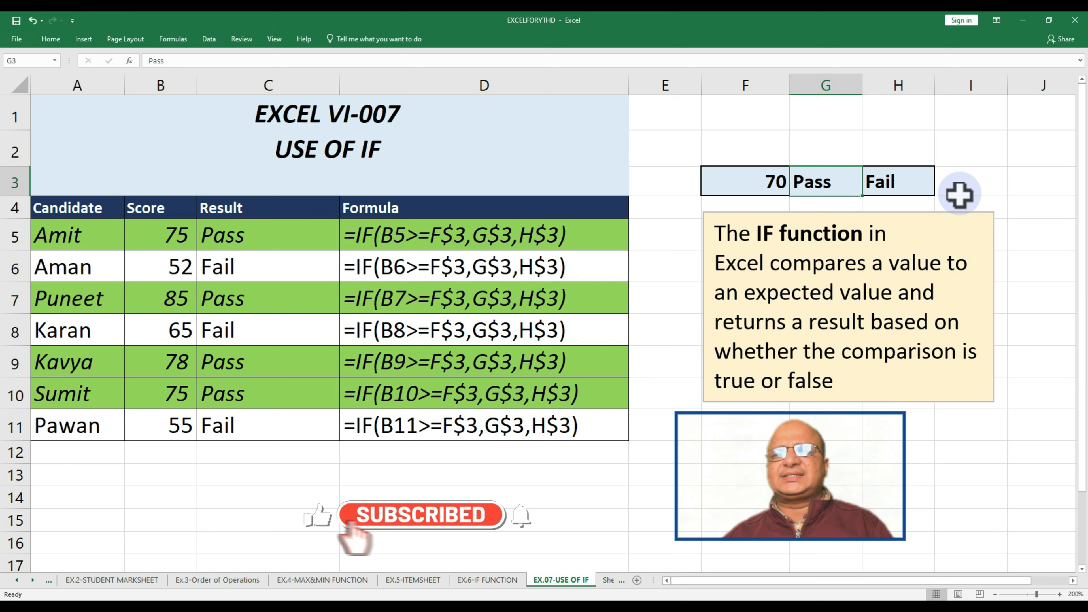
pyautogui.write('E')
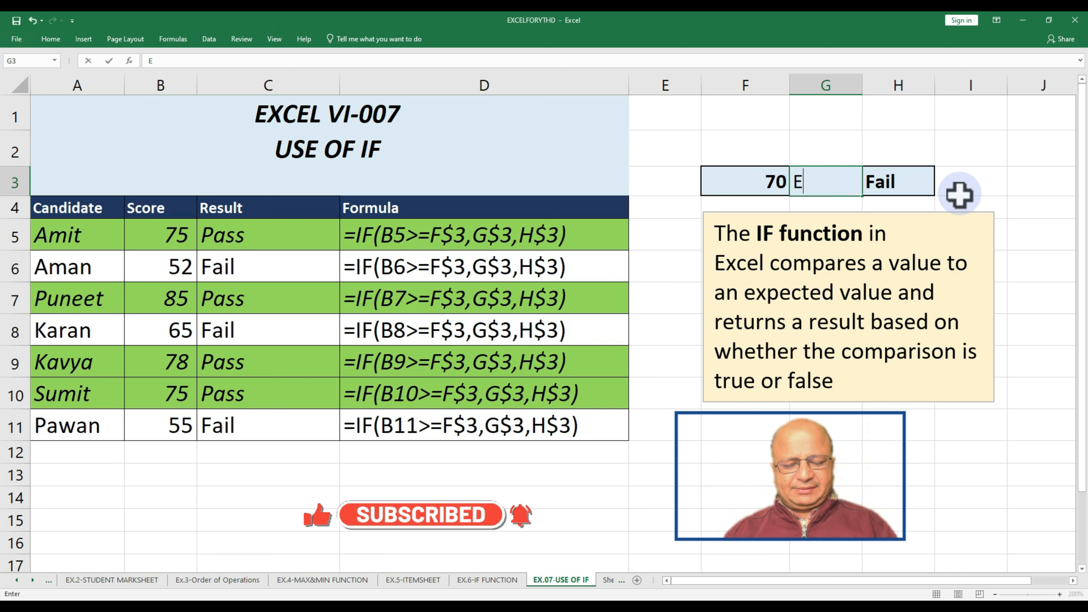
pyautogui.write('ligible')
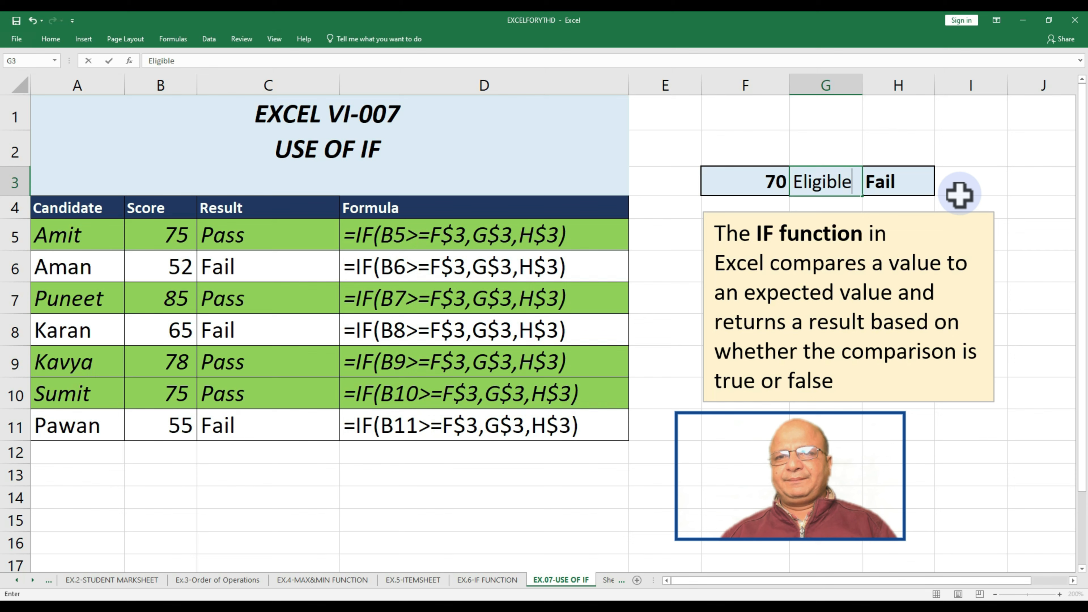
pyautogui.press('Tab')
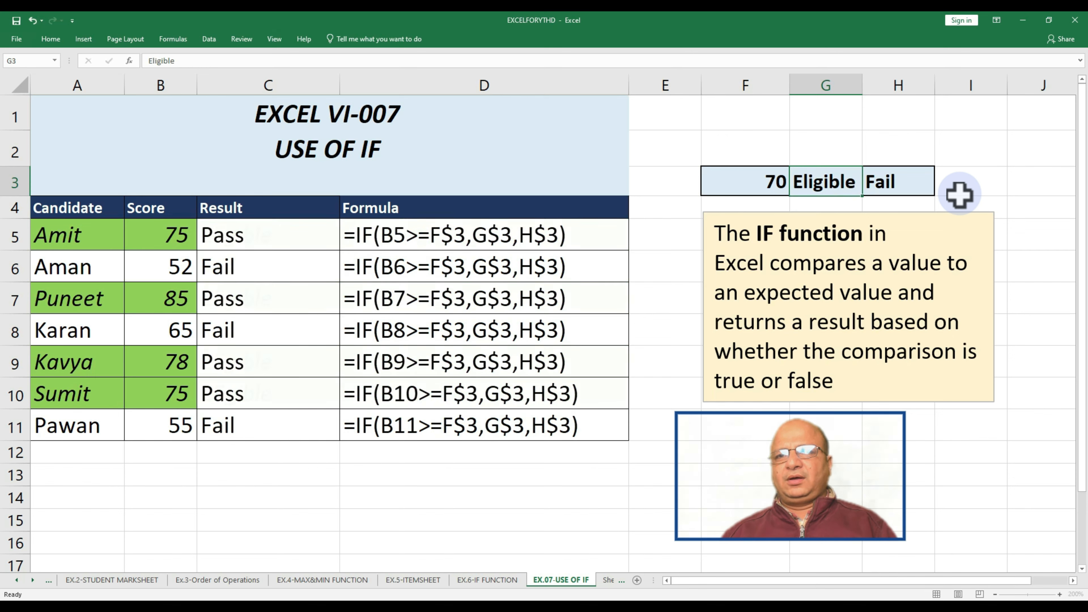
pyautogui.write('Not ')
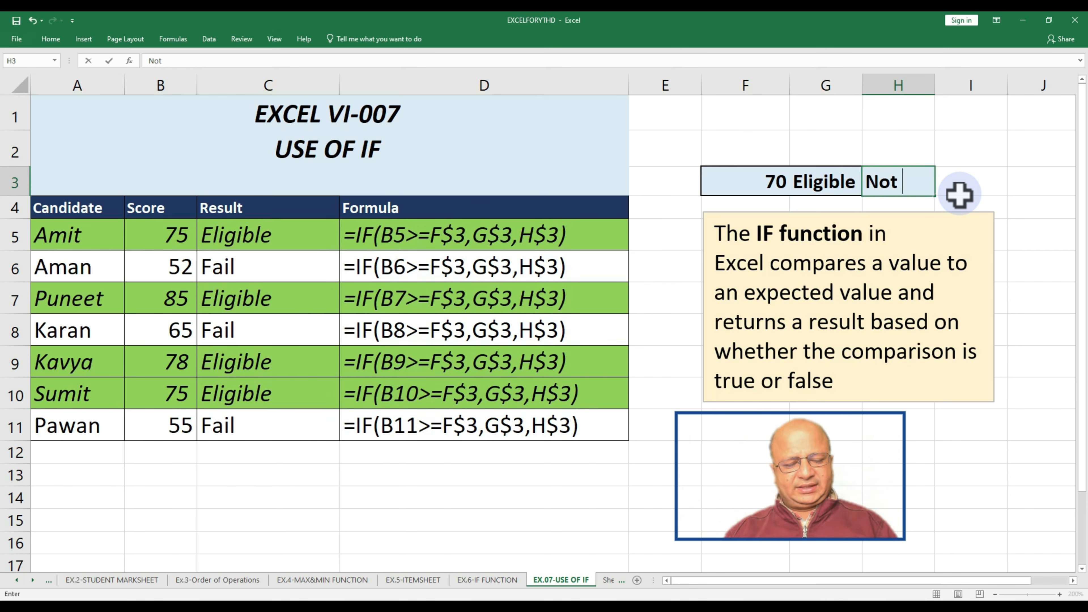
pyautogui.write('Eligible')
pyautogui.press('Return')
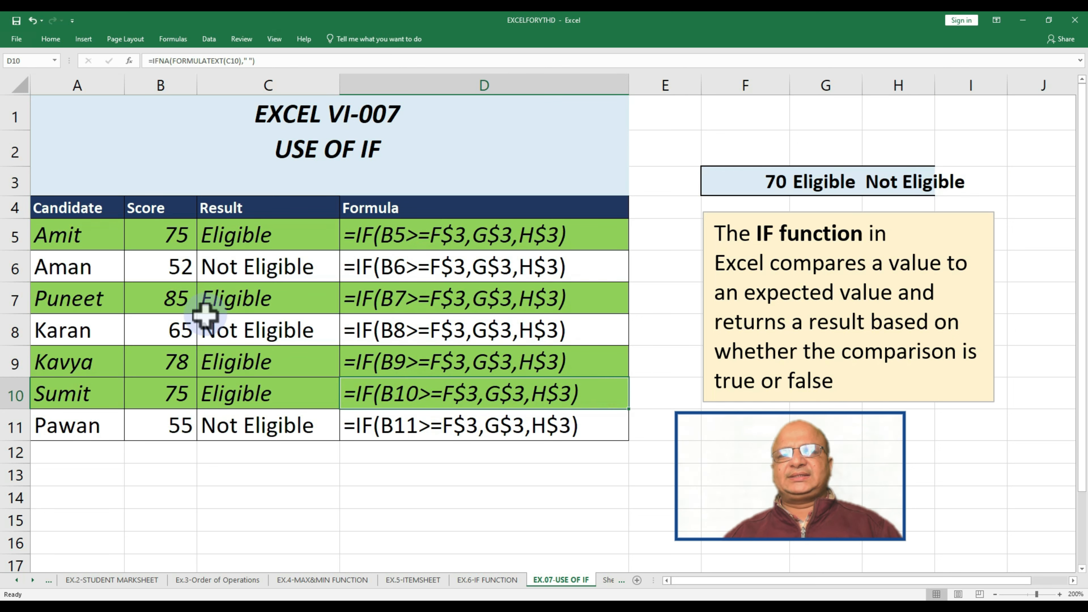
# Step: Widen column H so that the "Not Eligible" label fits inside its cell
pyautogui.moveTo(54, 236); pyautogui.dragTo(467, 433)
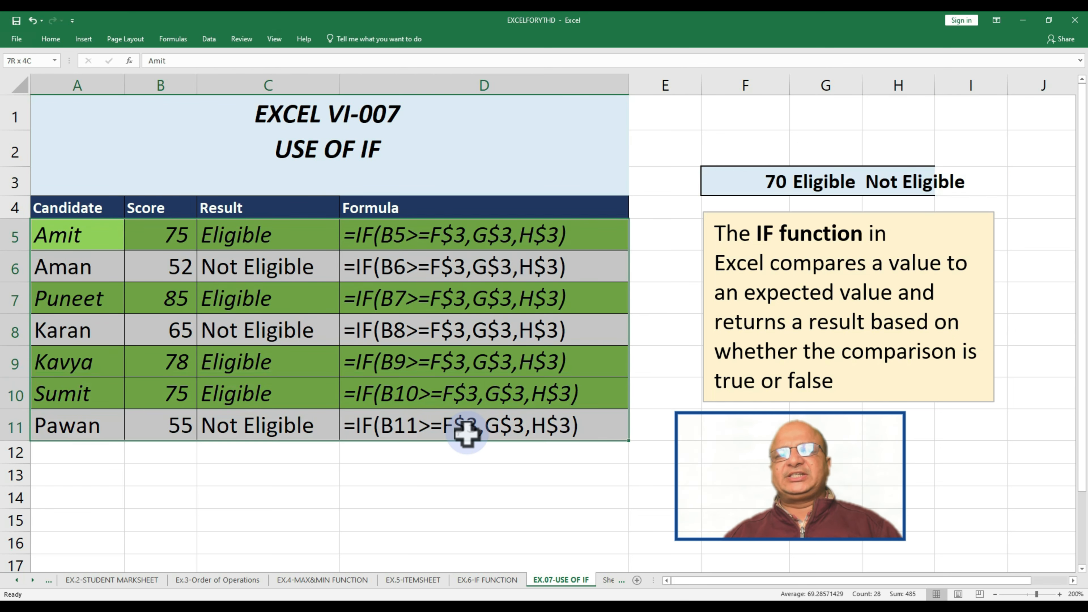
pyautogui.moveTo(934, 86); pyautogui.dragTo(971, 92)
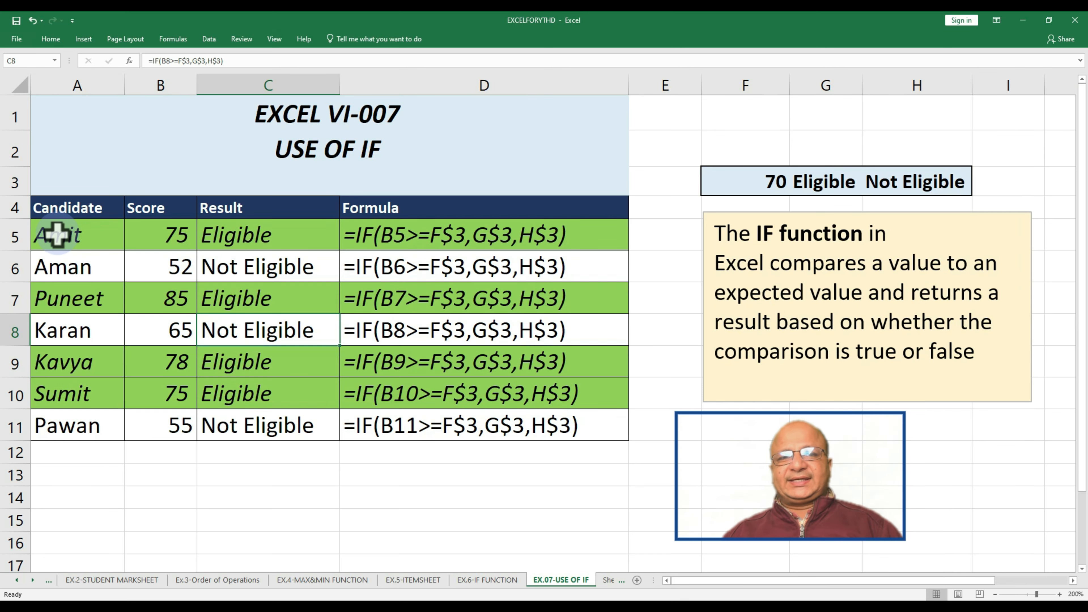